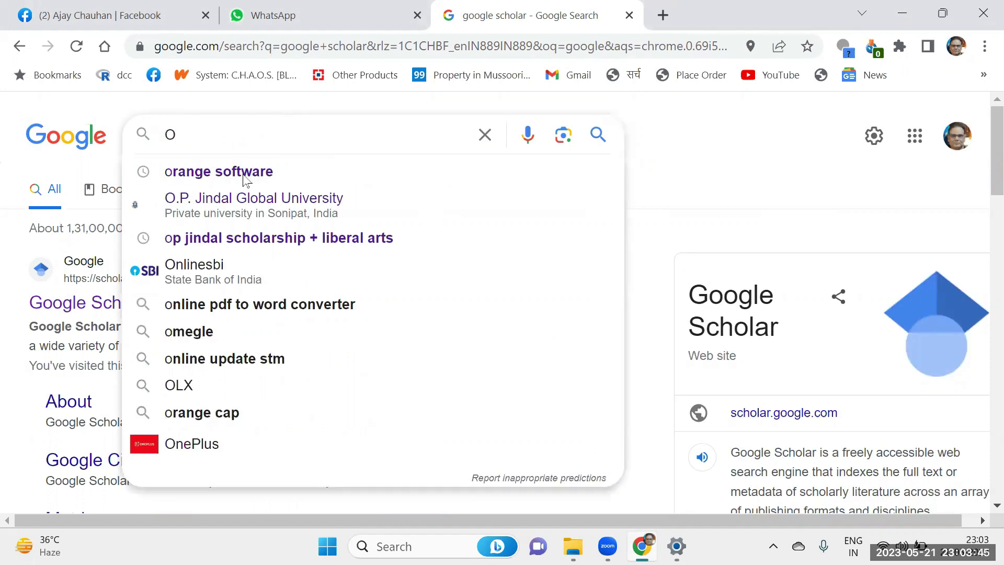
# Search Google for "orange software" and open the download page of the Orange Data Mining website.
pyautogui.click(243, 173)
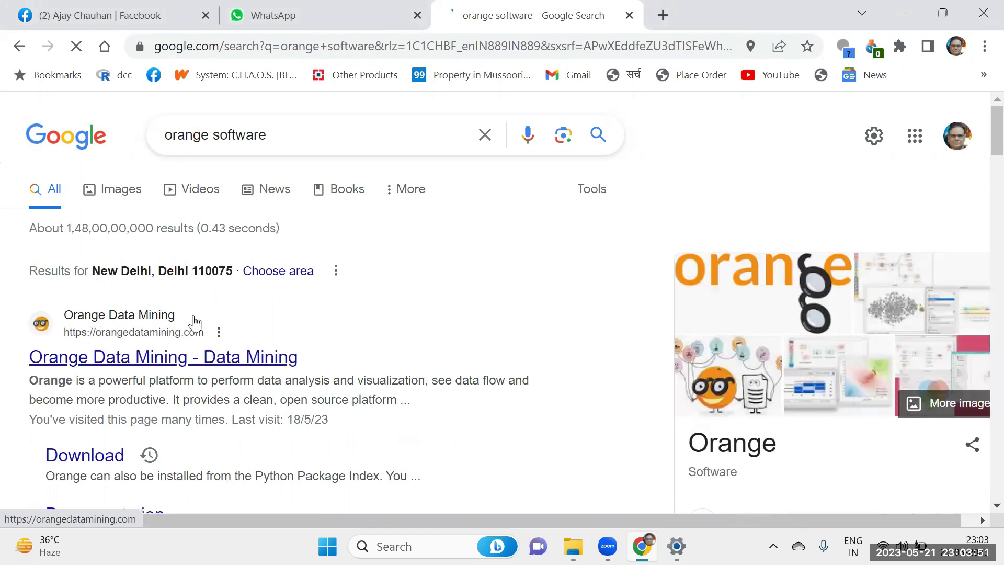
pyautogui.click(117, 365)
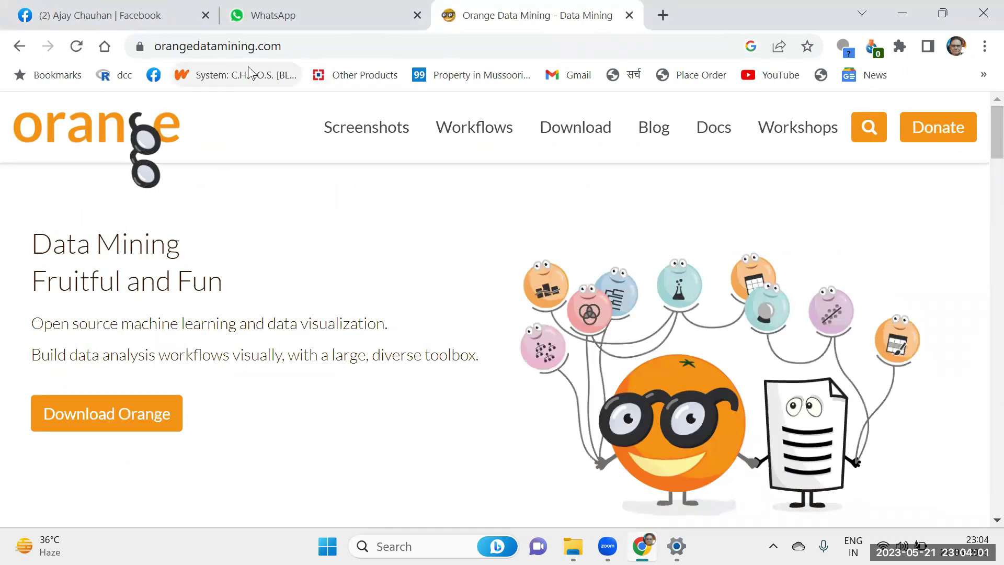
pyautogui.click(95, 417)
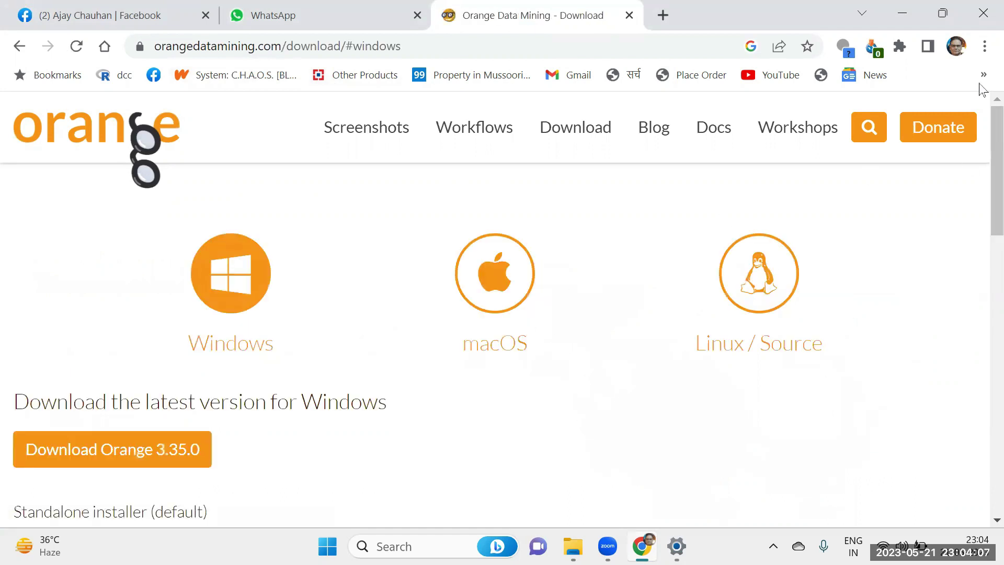
# Review the Windows download options and download Orange 3.35.0 for Windows.
pyautogui.scroll(-1, 982, 162)
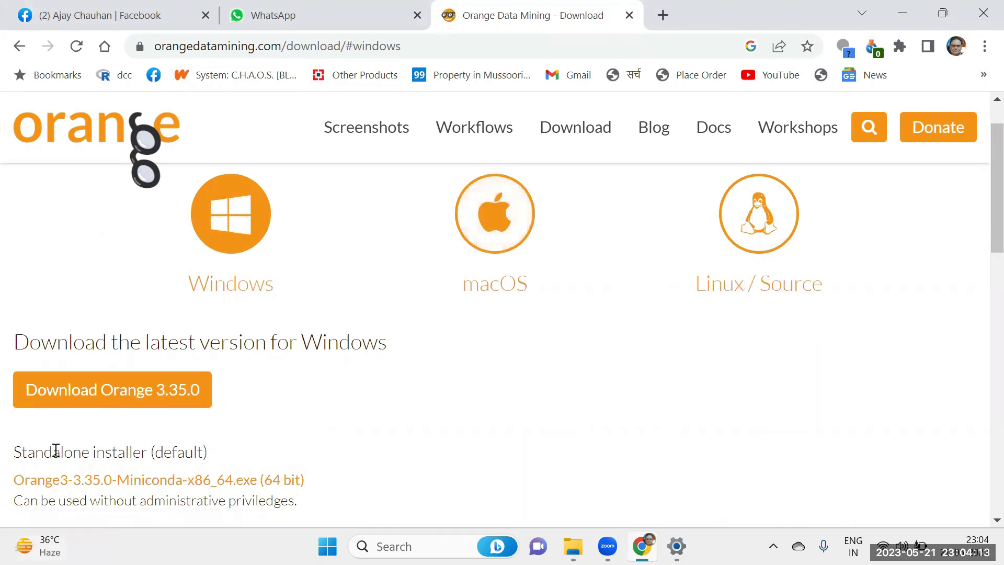
pyautogui.scroll(-4, 981, 230)
pyautogui.scroll(3, 979, 274)
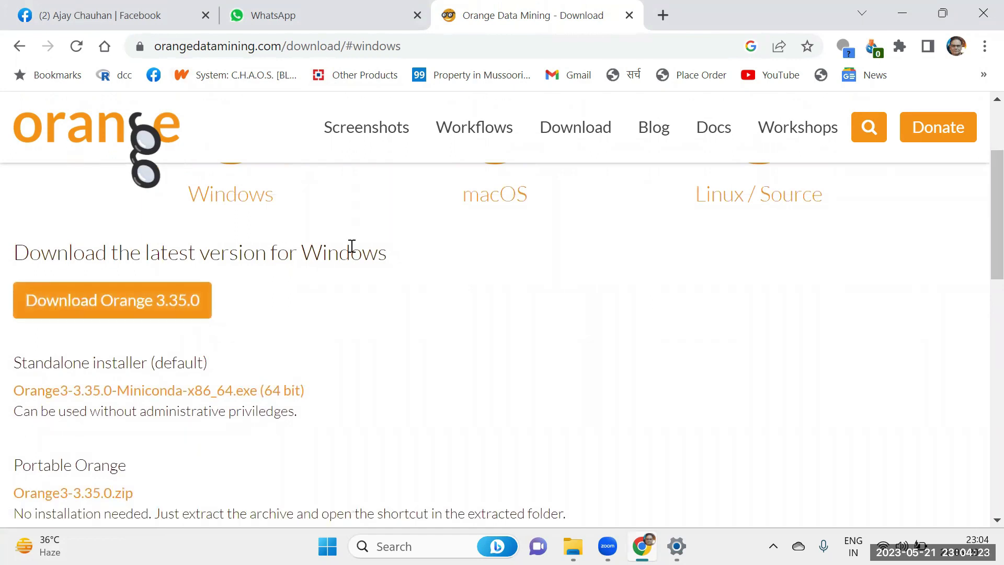
pyautogui.click(100, 306)
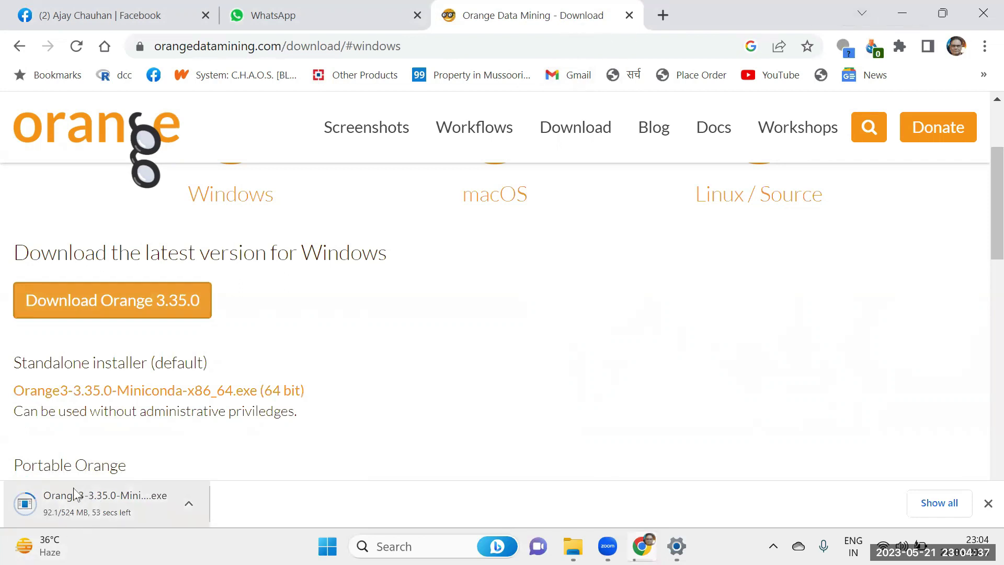
# Switch to File Explorer and run the Orange3-3.35.0-Miniconda-x86_64 installer from the Downloads folder.
pyautogui.click(918, 14)
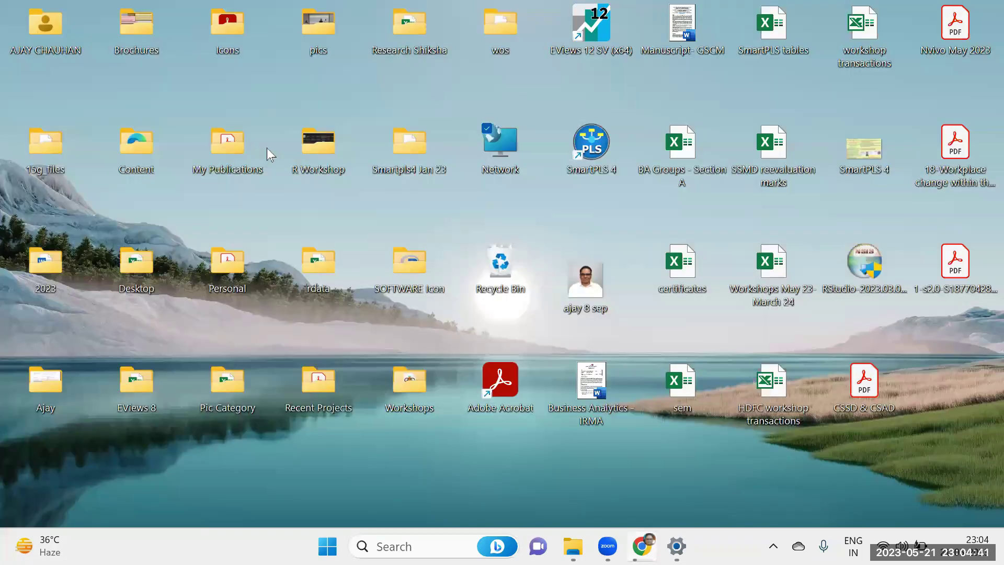
pyautogui.doubleClick(499, 142)
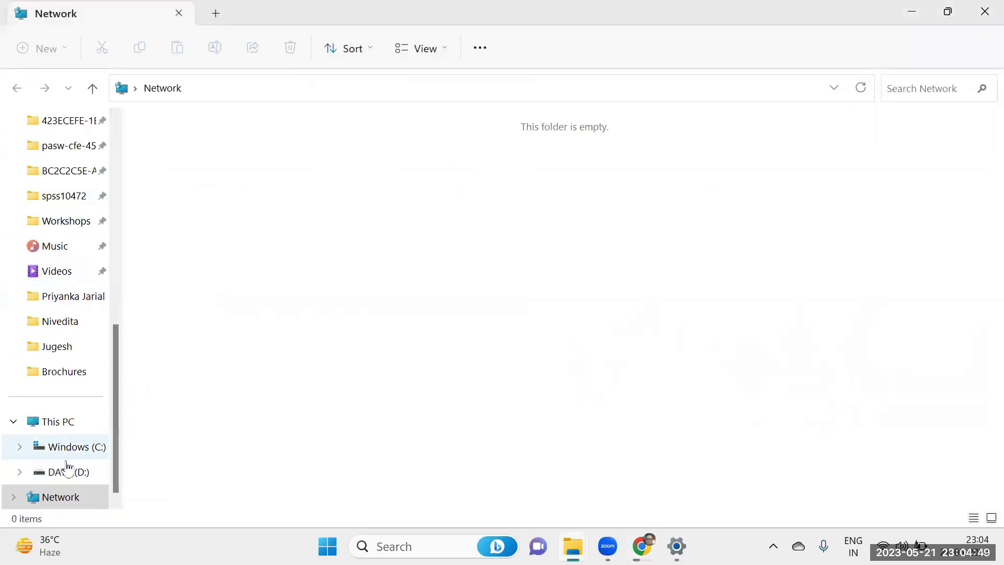
pyautogui.scroll(7, 118, 138)
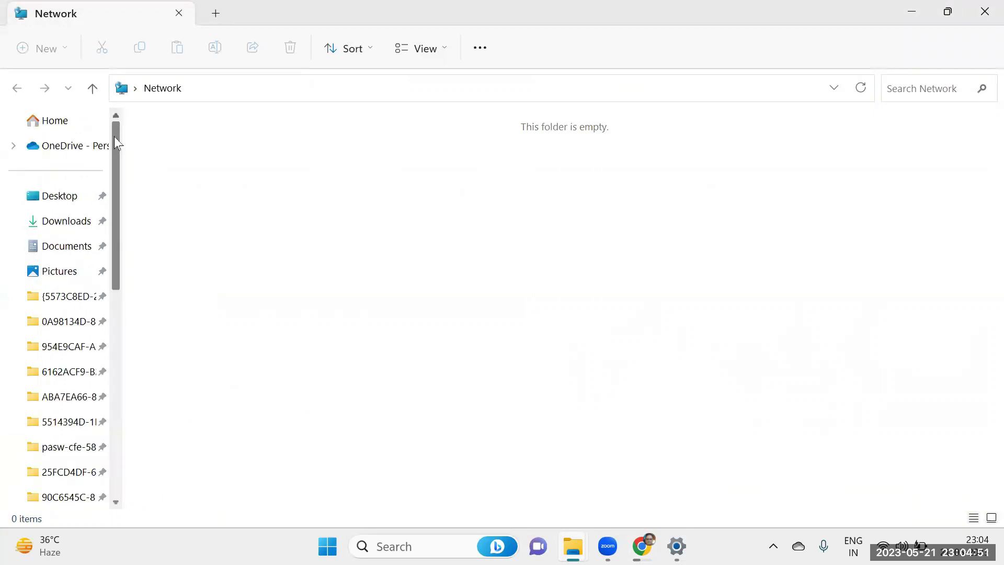
pyautogui.click(61, 225)
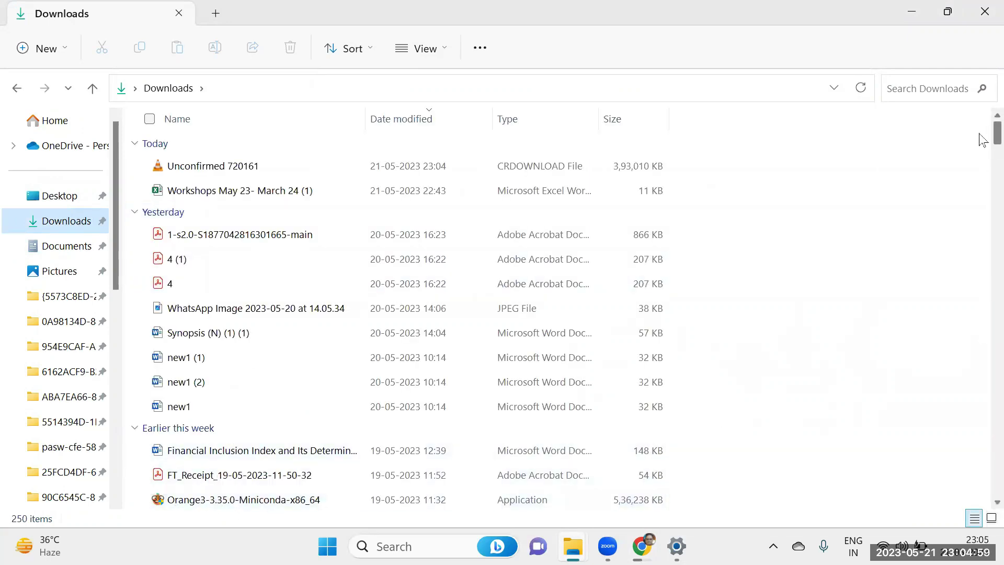
pyautogui.scroll(-6, 982, 146)
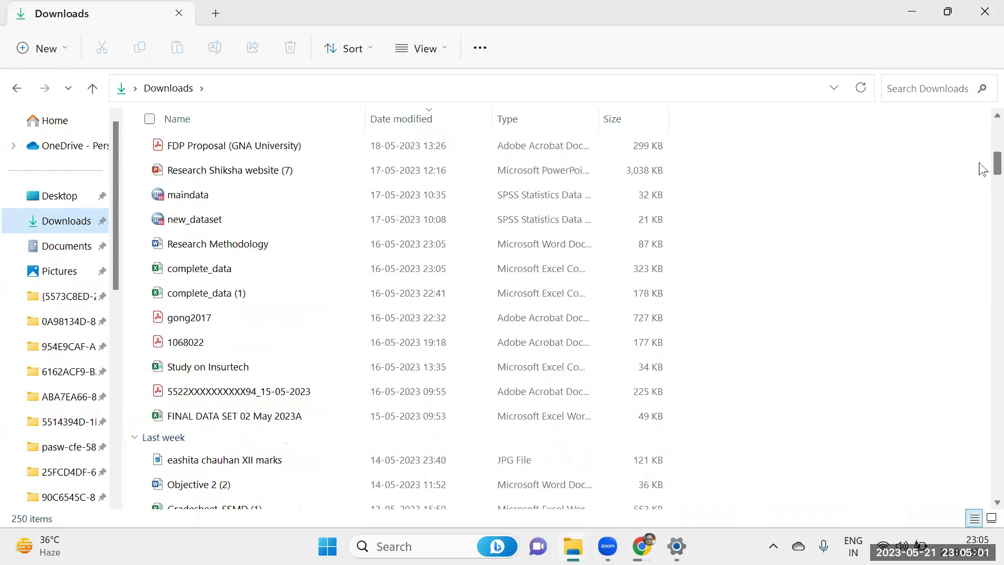
pyautogui.scroll(1, 981, 159)
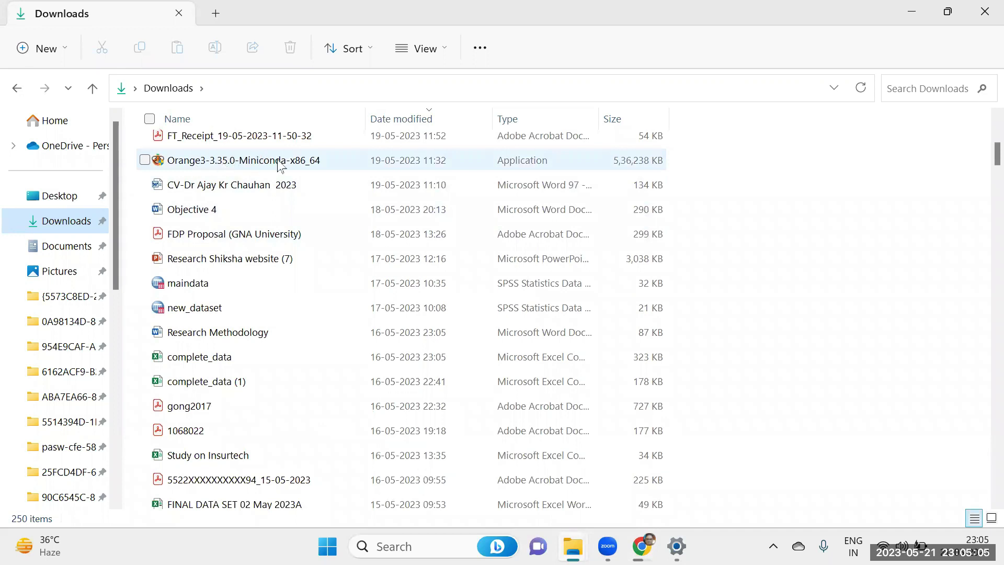
pyautogui.click(243, 163)
pyautogui.doubleClick(243, 163)
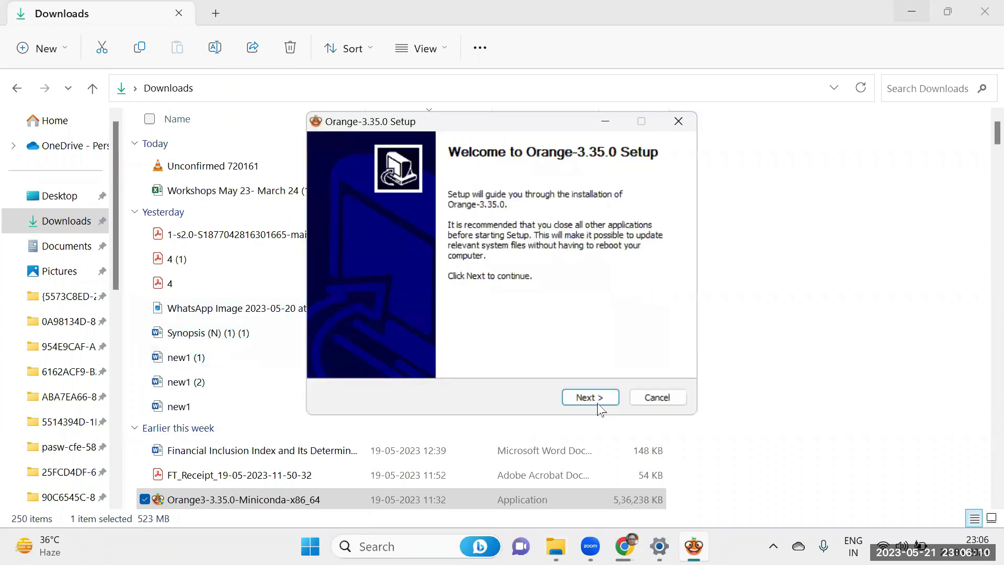
# Accept the licence agreement, keep the default setup options with the Start Menu folder Orange, and start the installation.
pyautogui.click(584, 399)
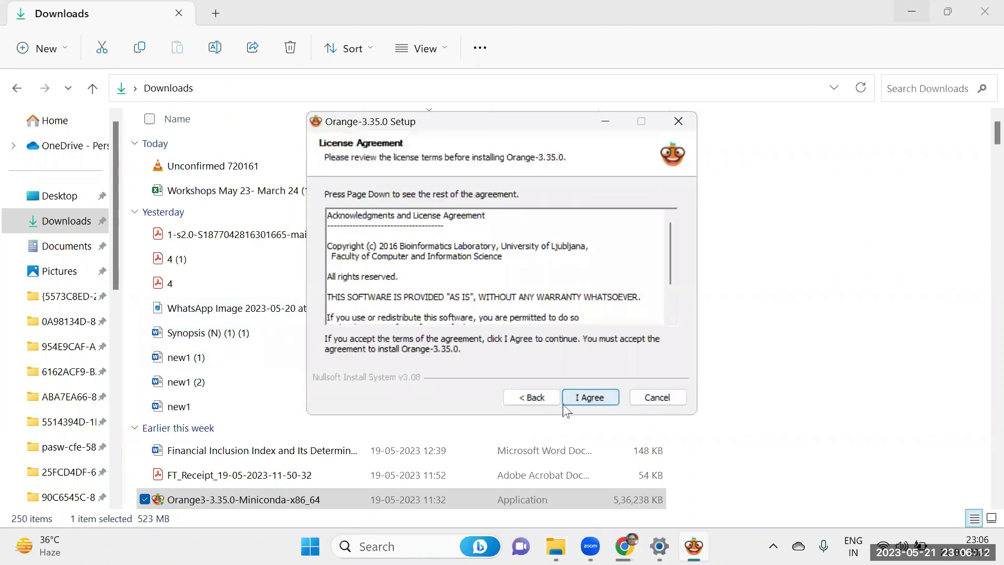
pyautogui.click(589, 397)
pyautogui.click(591, 400)
pyautogui.click(597, 399)
pyautogui.click(597, 401)
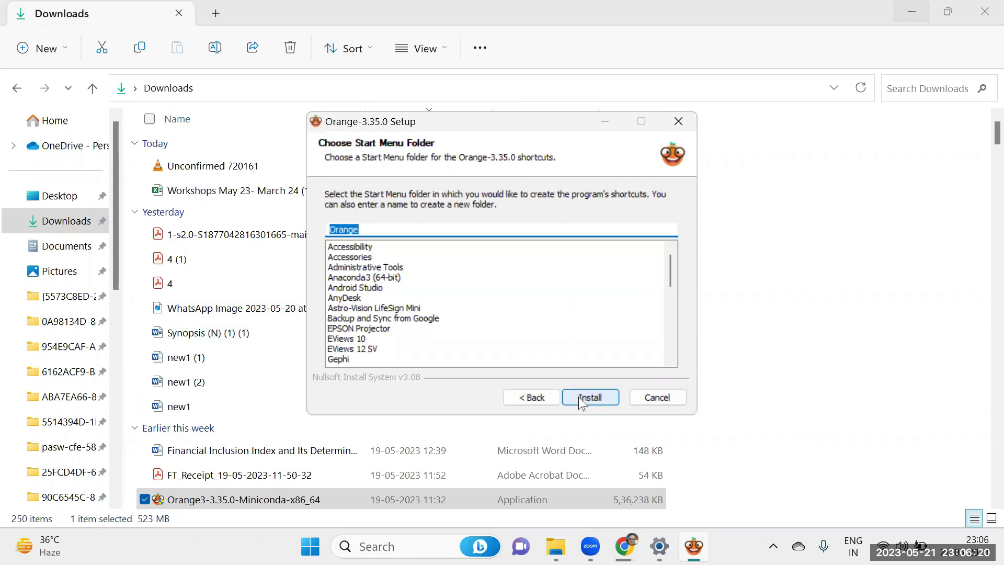
pyautogui.click(580, 402)
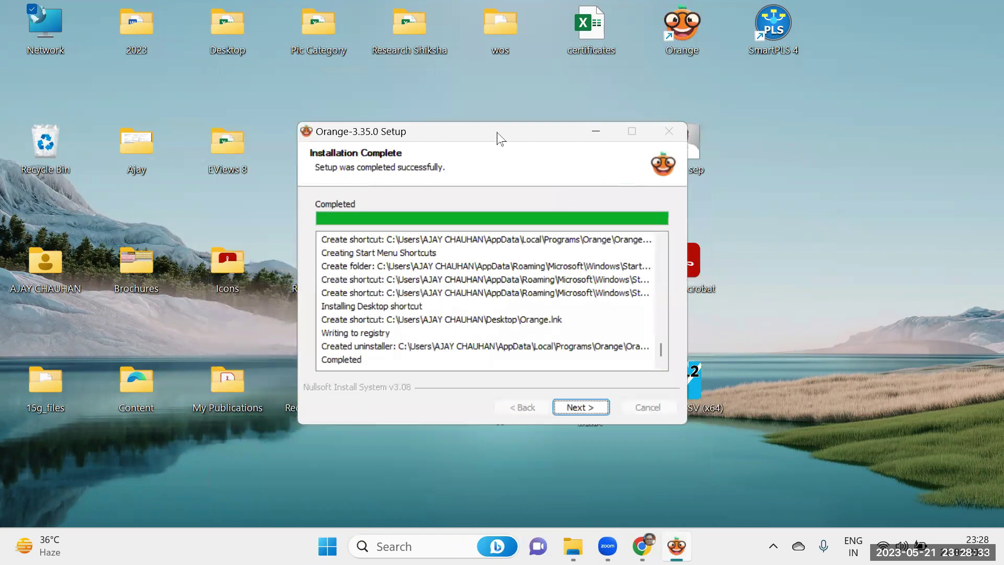
# Finish the Orange 3.35.0 setup wizard and launch Orange from the desktop to an empty workflow.
pyautogui.moveTo(501, 133); pyautogui.dragTo(511, 124)
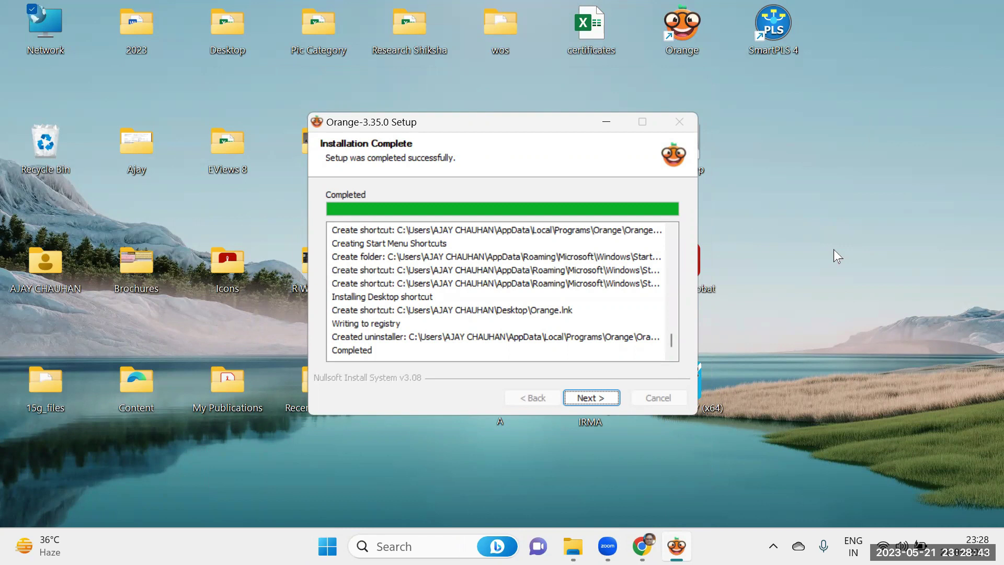
pyautogui.click(589, 401)
pyautogui.click(597, 399)
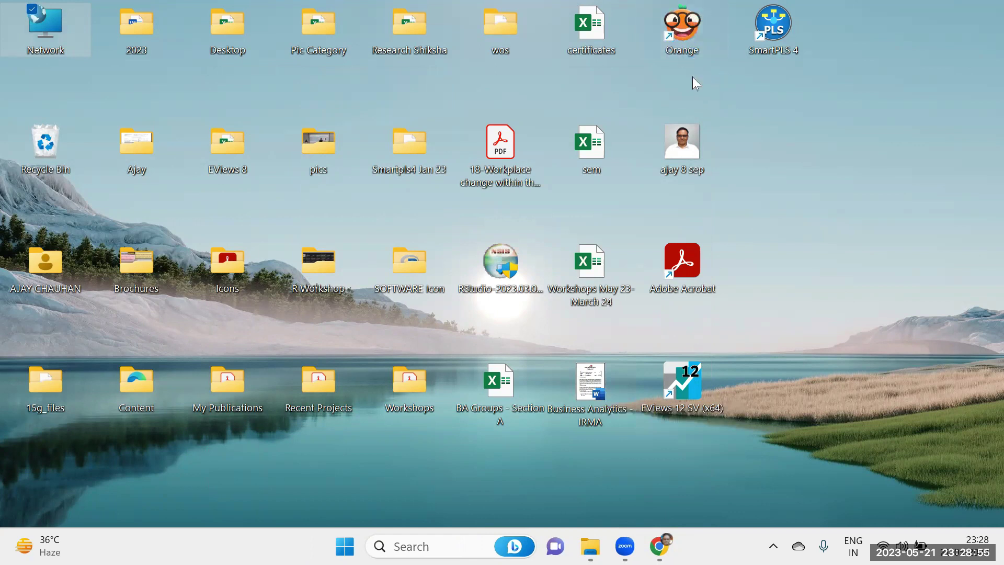
pyautogui.click(681, 25)
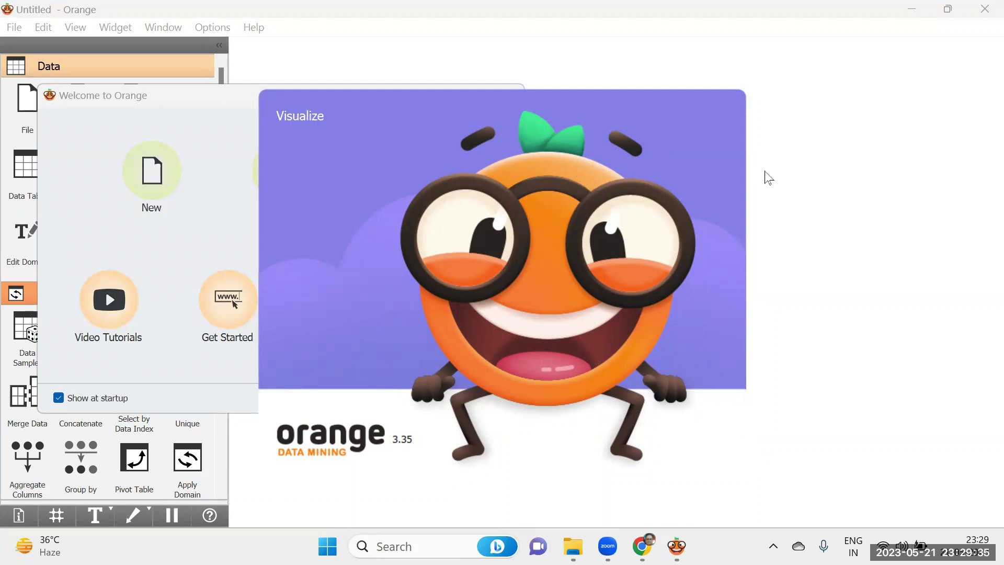
pyautogui.click(510, 98)
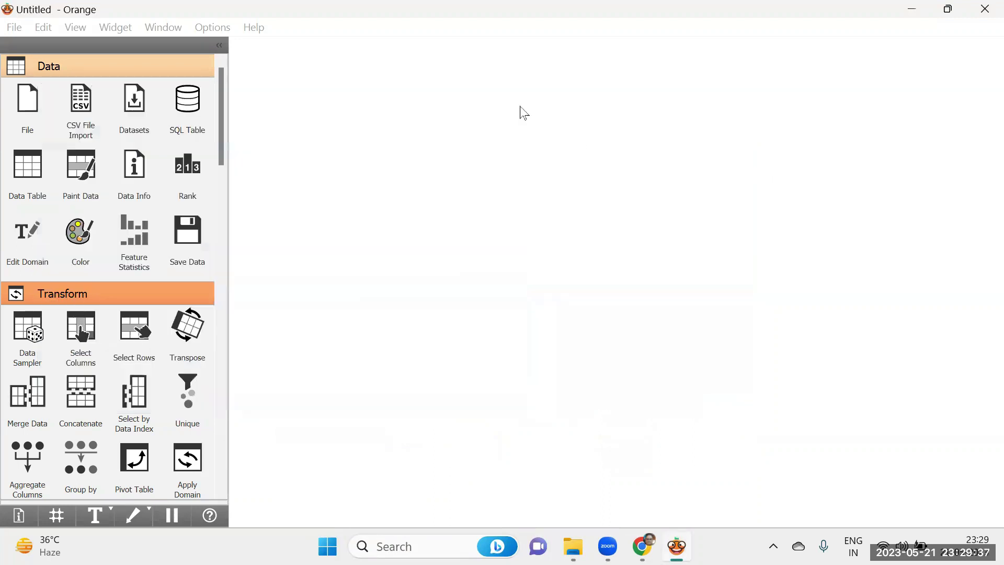
# Install the Image Analytics and Text add-ons through the add-on installer.
pyautogui.click(213, 28)
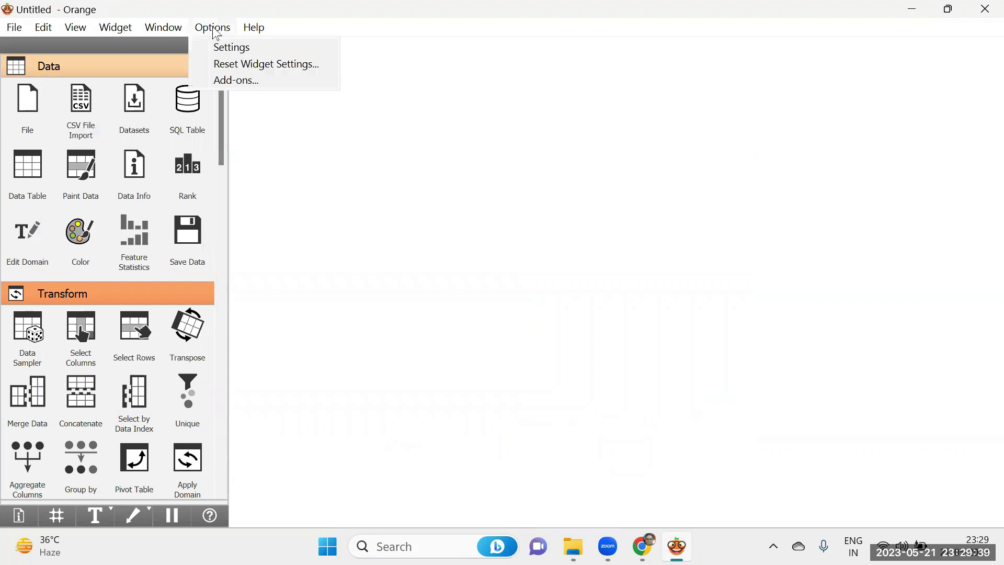
pyautogui.click(224, 82)
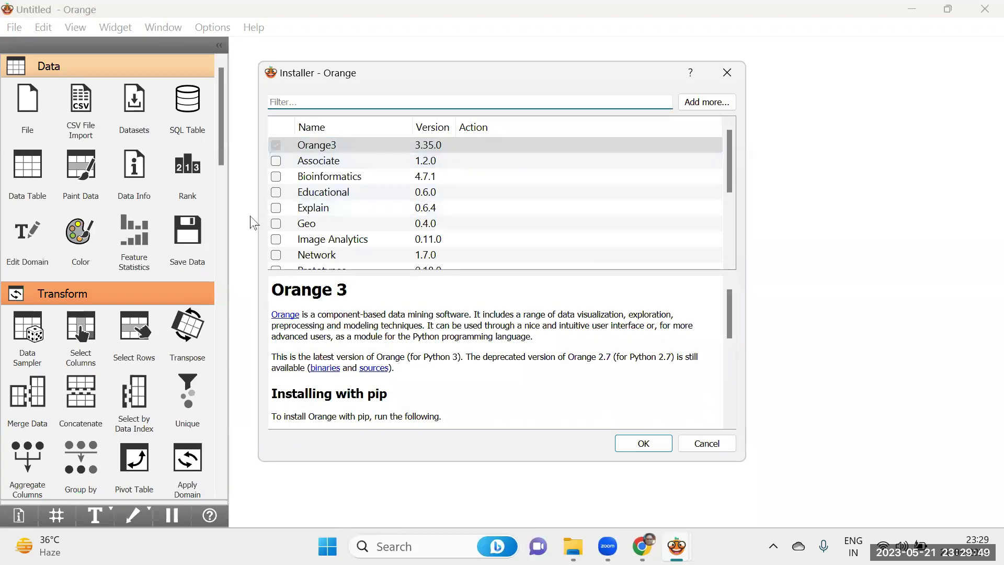
pyautogui.moveTo(730, 160); pyautogui.dragTo(721, 201)
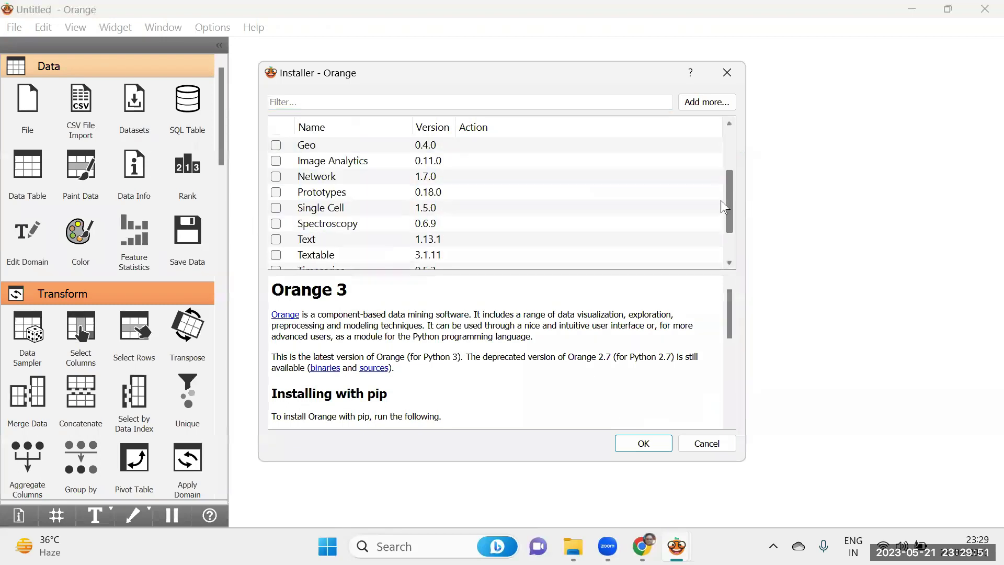
pyautogui.click(276, 160)
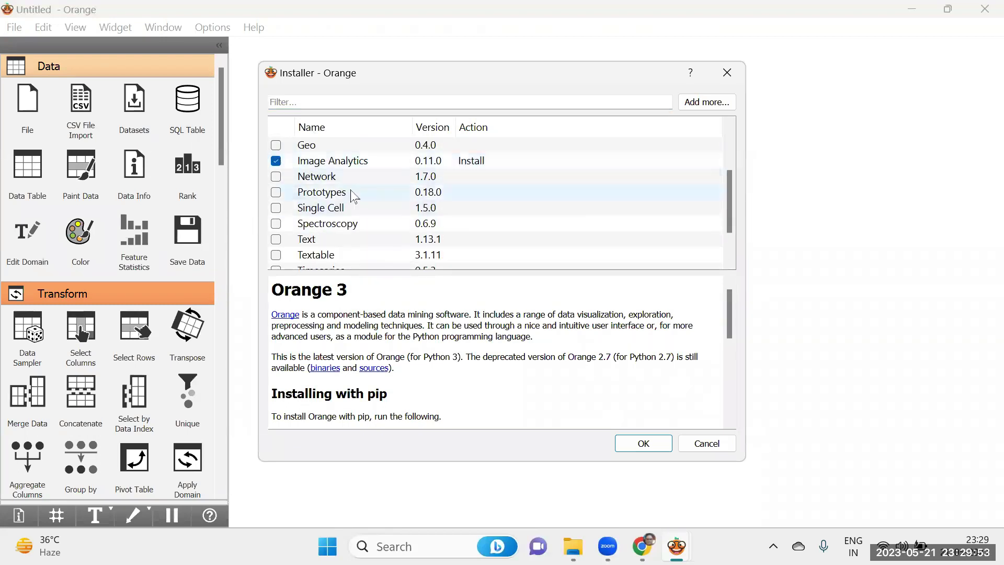
pyautogui.click(276, 239)
pyautogui.moveTo(733, 192); pyautogui.dragTo(729, 228)
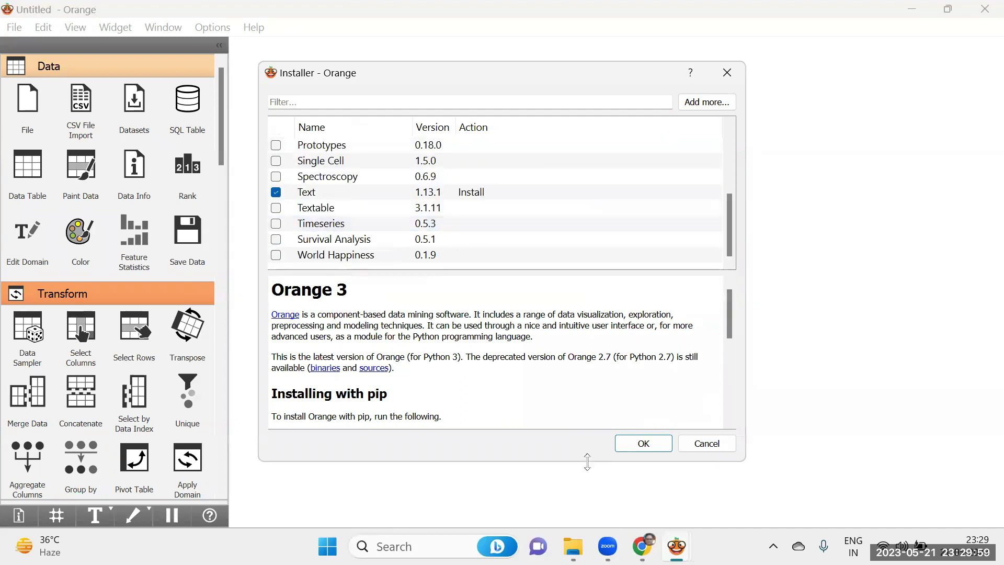
pyautogui.click(643, 444)
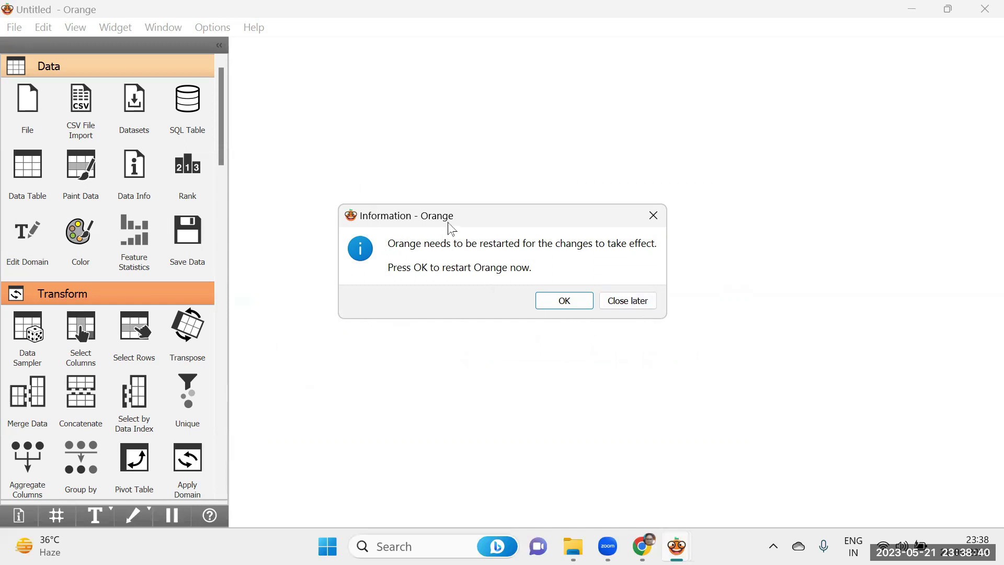
# Restart Orange to apply the installed add-ons and check the widget toolbox for their categories.
pyautogui.click(564, 302)
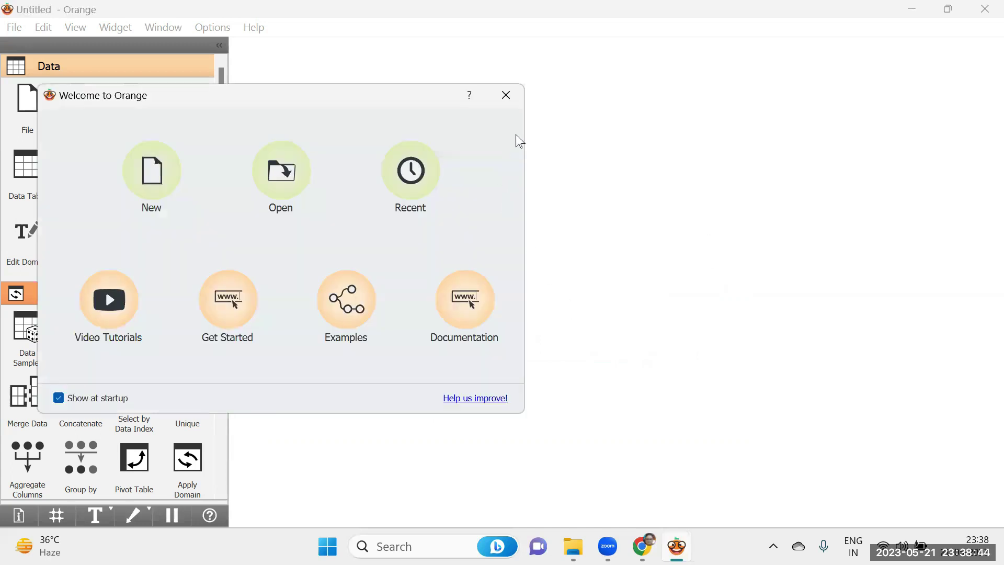
pyautogui.click(508, 94)
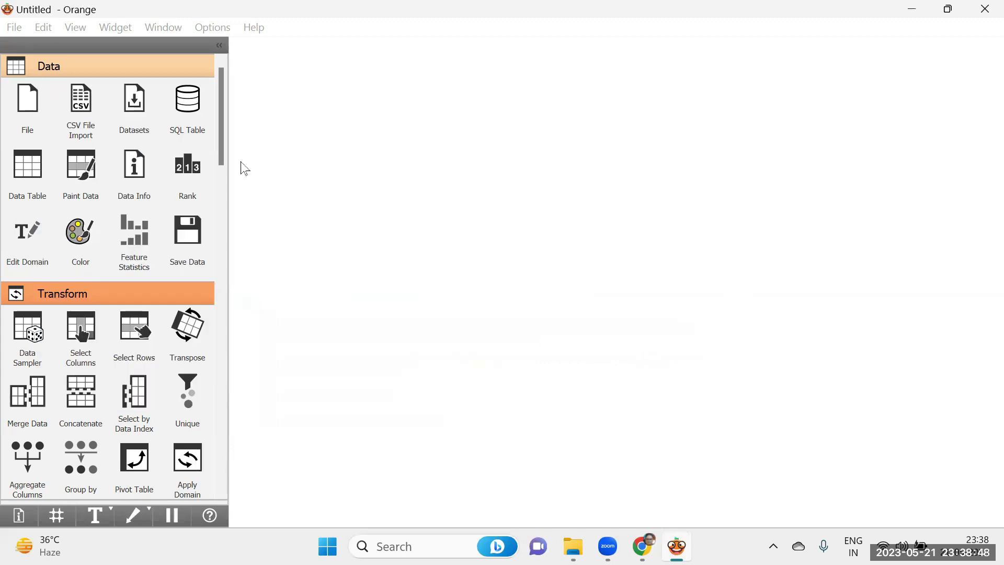
pyautogui.scroll(-15, 177, 356)
pyautogui.scroll(-12, 209, 395)
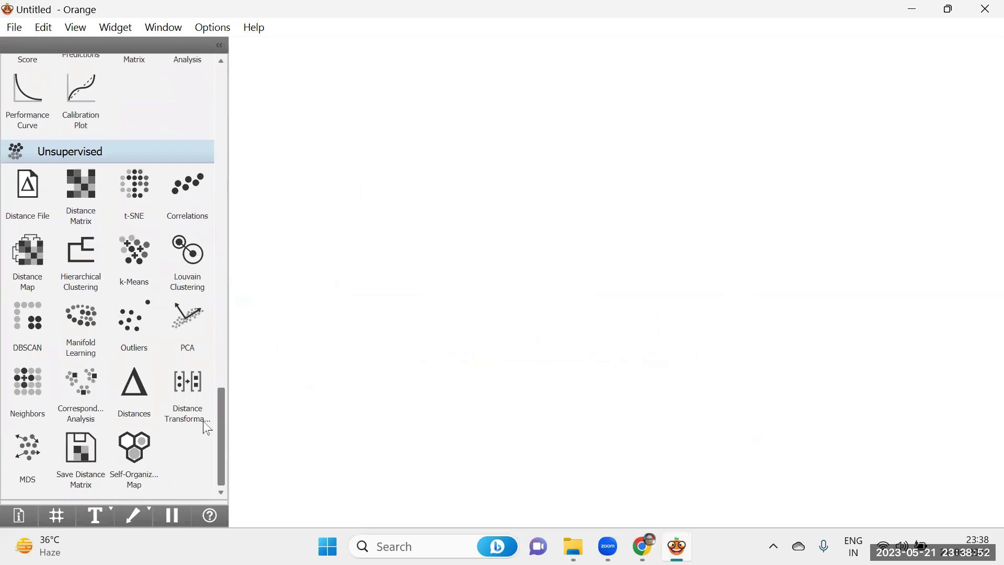
pyautogui.moveTo(220, 439); pyautogui.dragTo(259, 74)
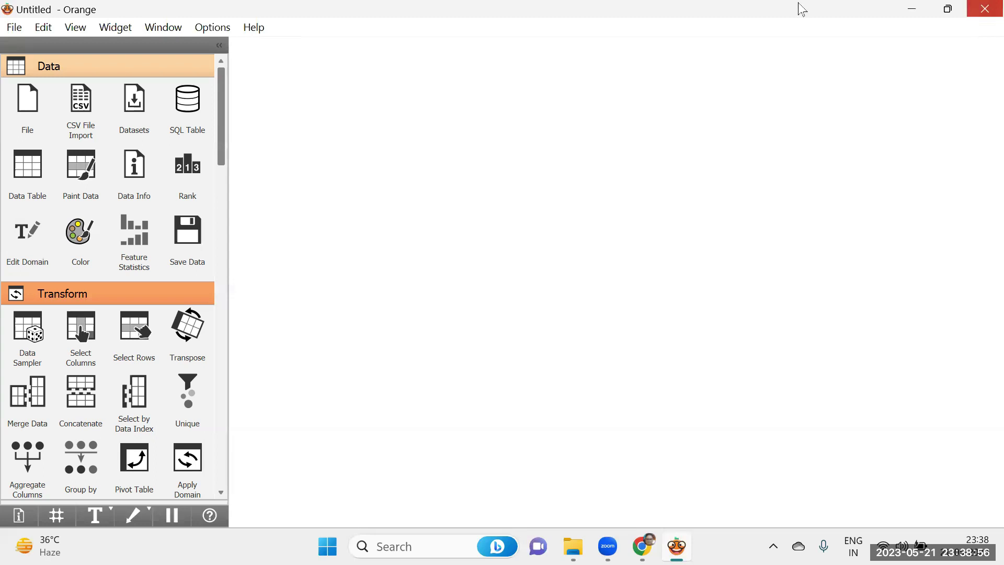
# Close and relaunch Orange to reload the add-ons, returning to an empty workflow.
pyautogui.hotkey('alt', 'F4')
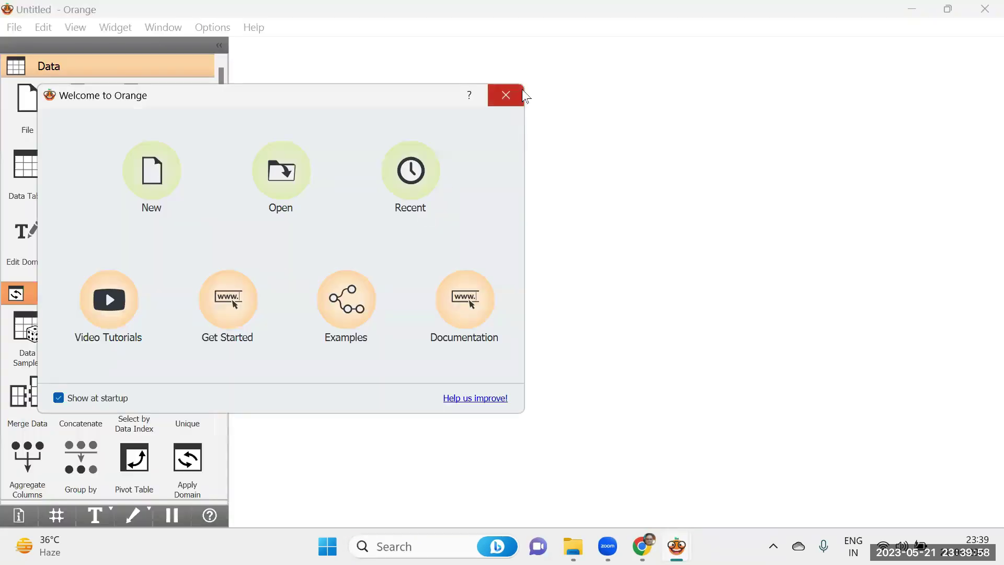
pyautogui.click(523, 94)
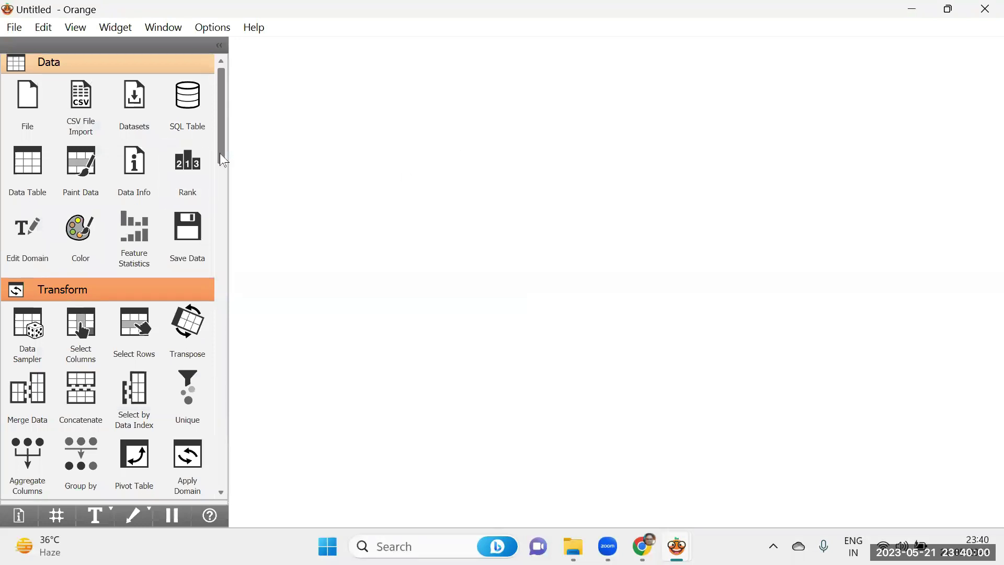
# Expand the Image Analytics and Text Mining categories in the widget toolbox and examine their widgets.
pyautogui.scroll(-15, 219, 221)
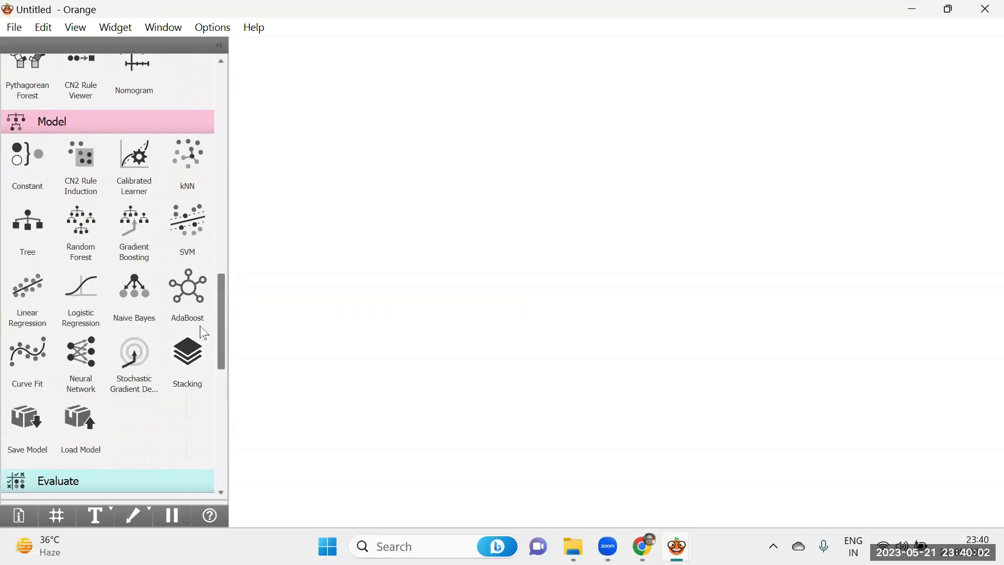
pyautogui.scroll(-14, 198, 345)
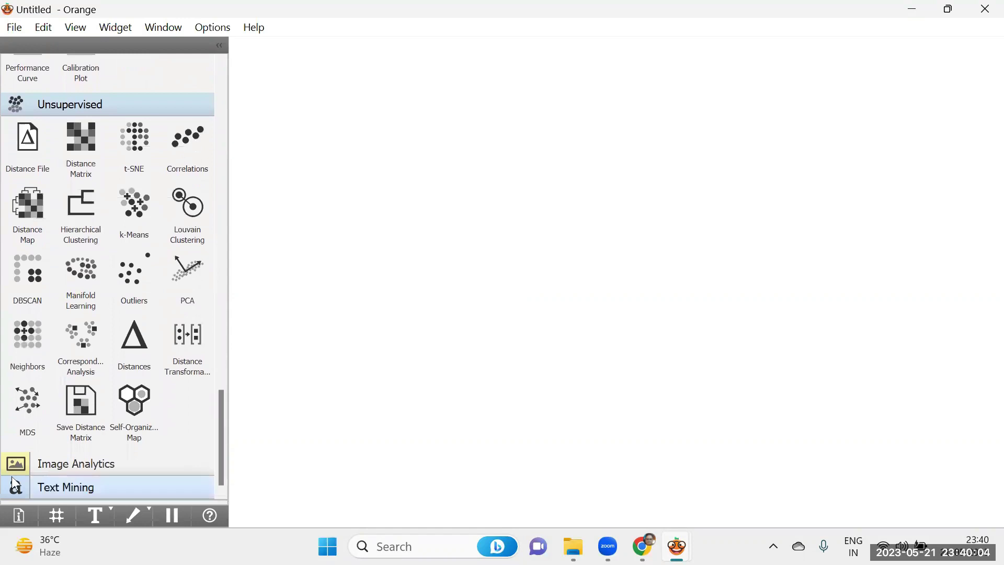
pyautogui.click(15, 463)
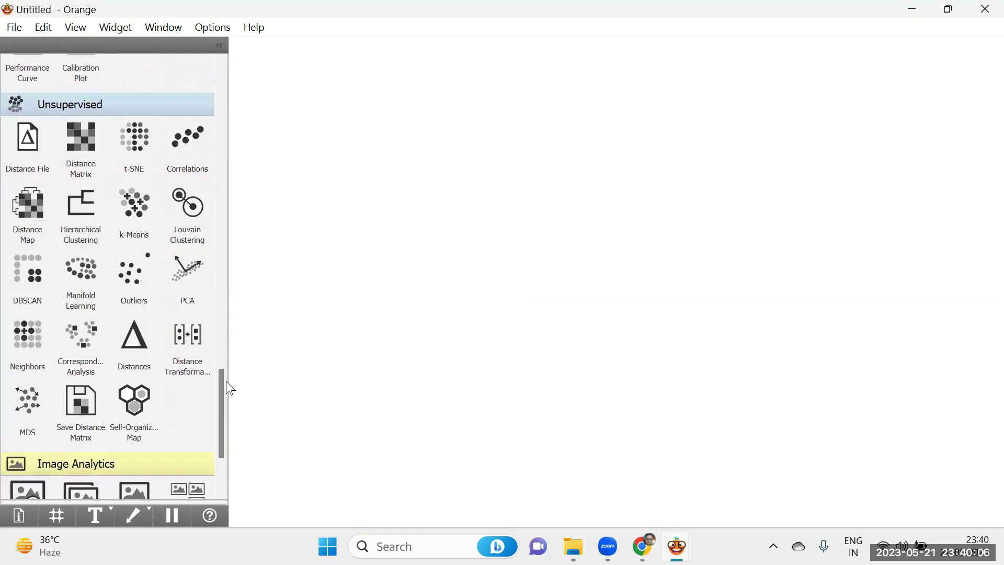
pyautogui.scroll(-3, 222, 386)
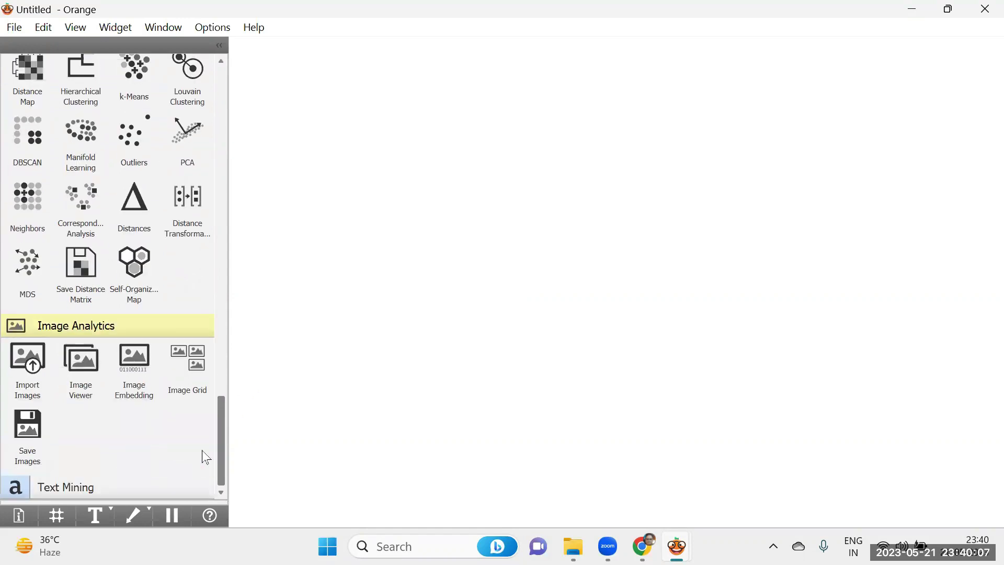
pyautogui.click(58, 488)
pyautogui.scroll(-3, 223, 343)
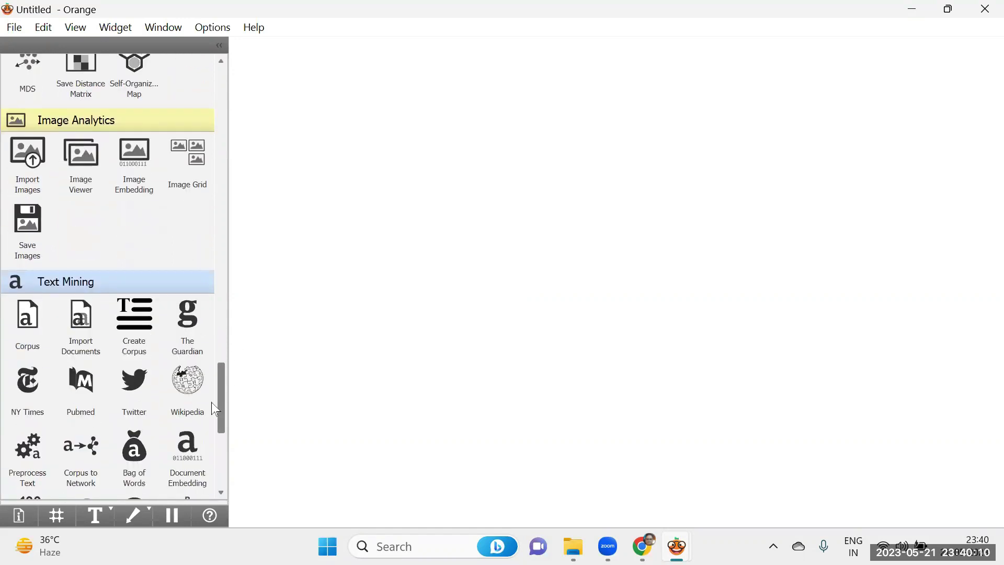
pyautogui.scroll(-2, 212, 402)
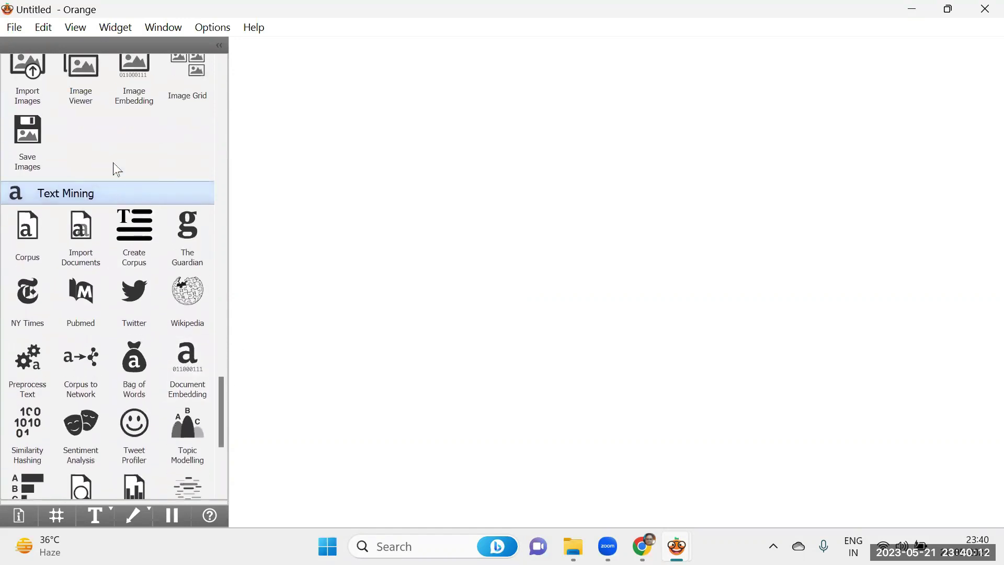